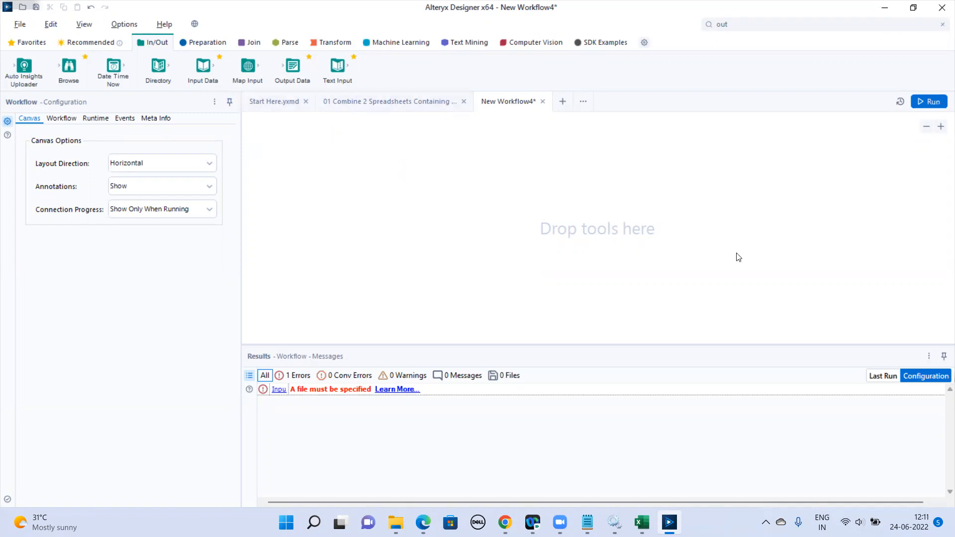
Place an Input Data tool on the empty workflow canvas.
{"action": "left_click_drag", "start_coordinate": [203, 65], "coordinate": [317, 201]}
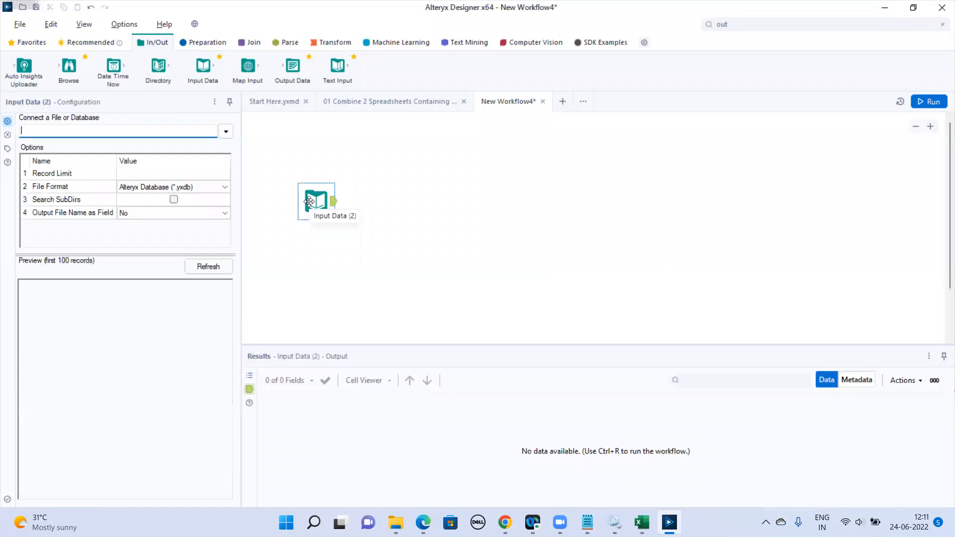
Examine the database and cloud data sources that the Input Data tool can connect to.
{"action": "left_click", "coordinate": [226, 132]}
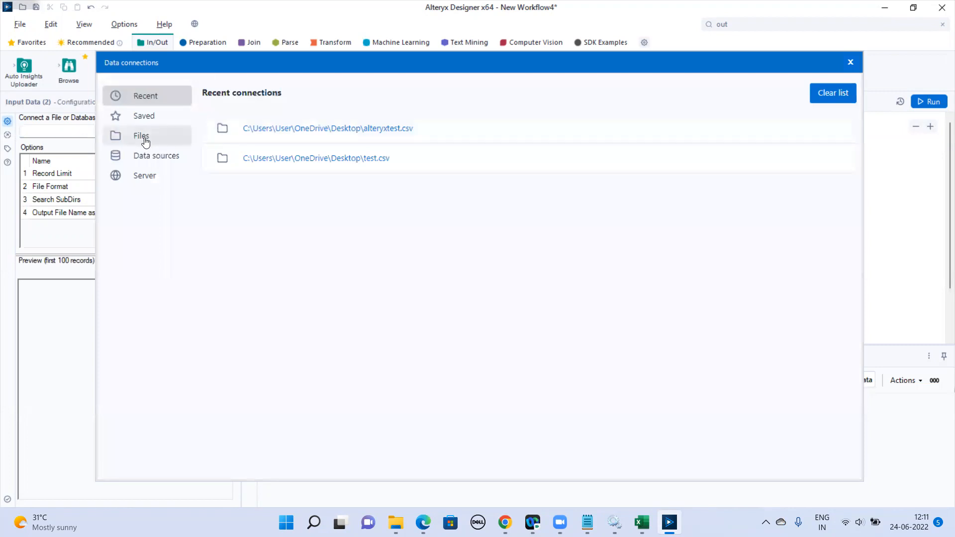
{"action": "left_click", "coordinate": [147, 166]}
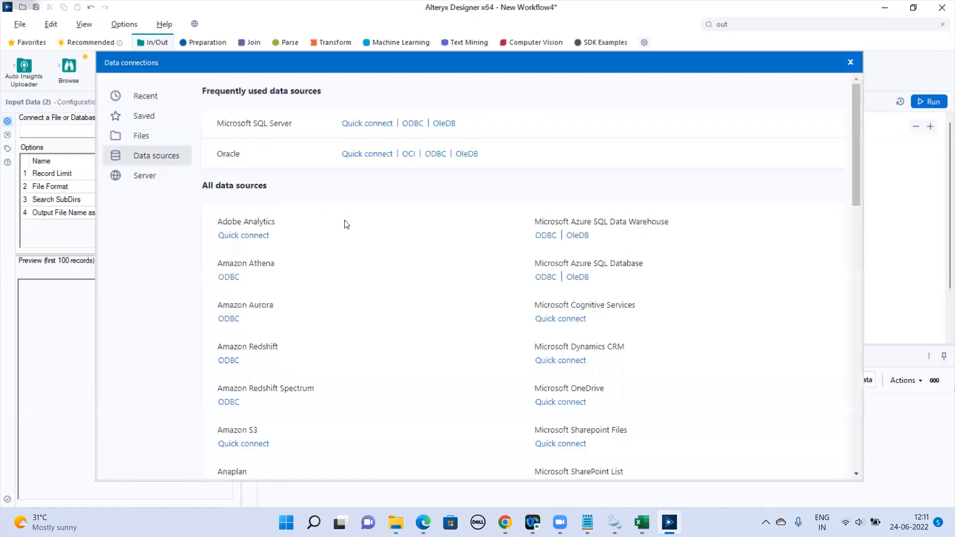
{"action": "scroll", "coordinate": [367, 287], "scroll_direction": "down", "scroll_amount": 1}
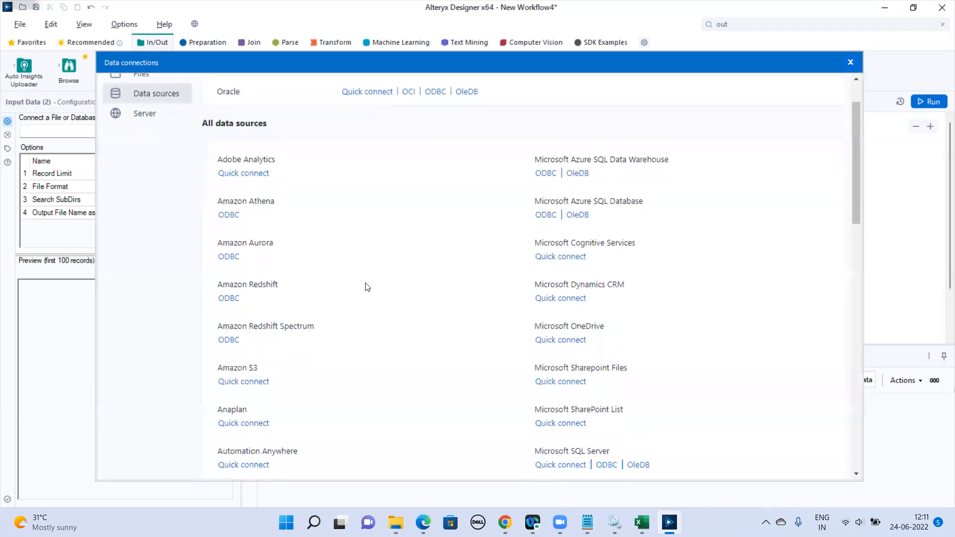
{"action": "scroll", "coordinate": [367, 287], "scroll_direction": "up", "scroll_amount": 1}
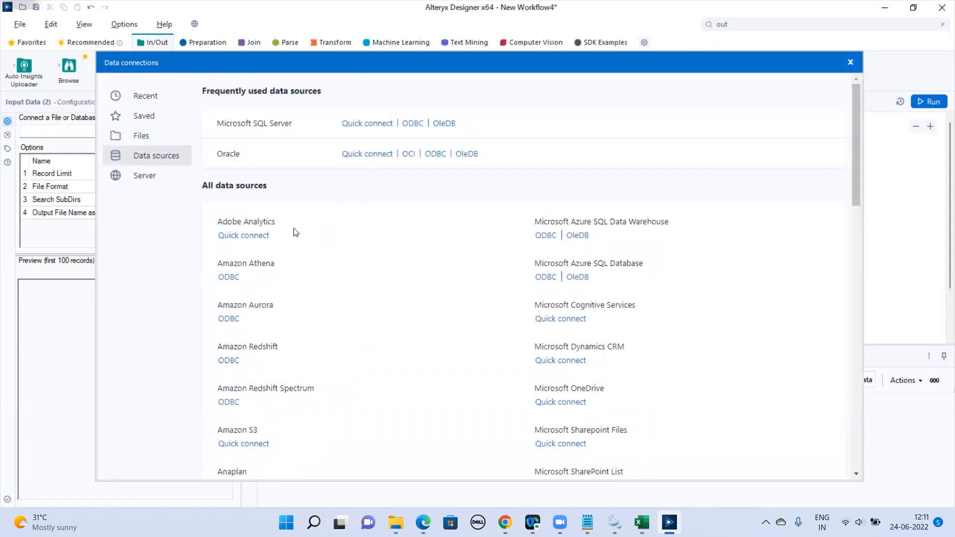
{"action": "scroll", "coordinate": [297, 260], "scroll_direction": "down", "scroll_amount": 1}
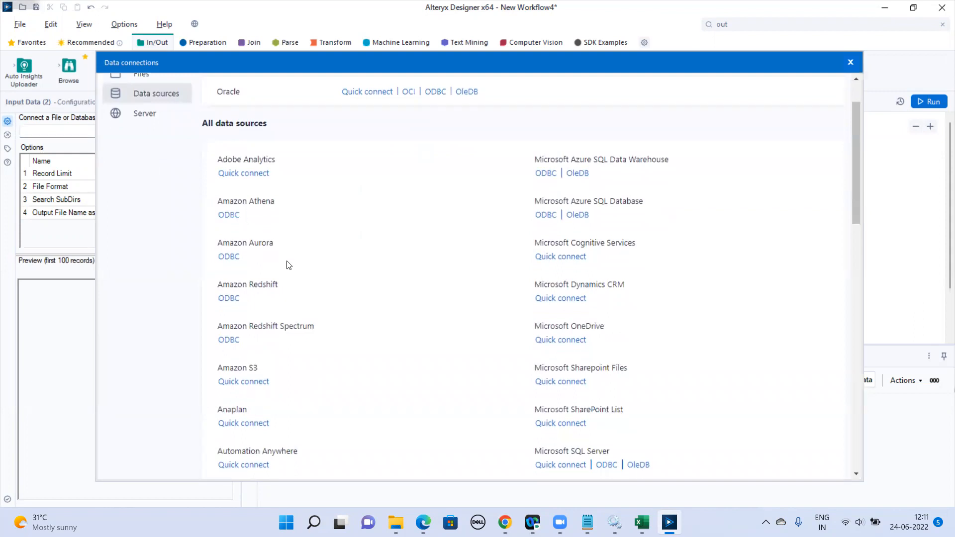
{"action": "scroll", "coordinate": [318, 323], "scroll_direction": "down", "scroll_amount": 3}
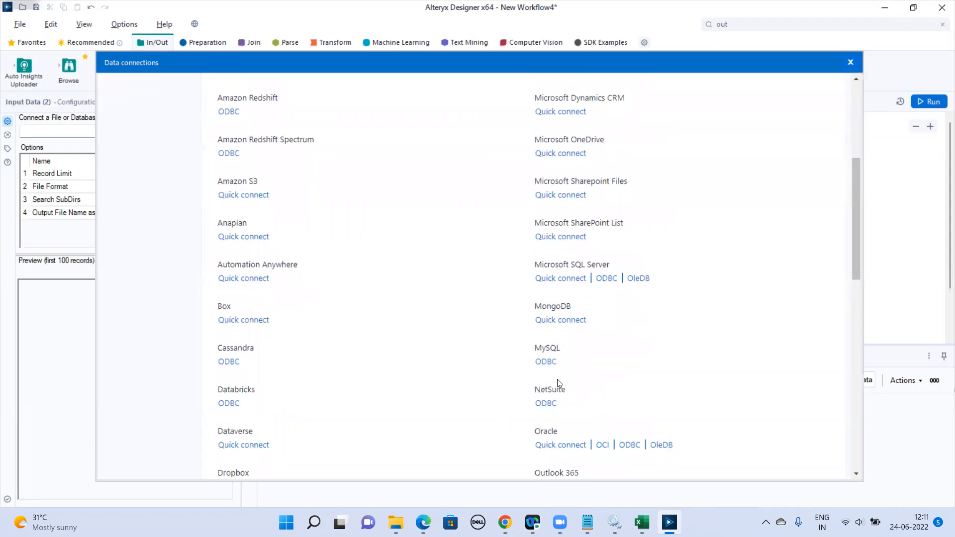
{"action": "scroll", "coordinate": [559, 383], "scroll_direction": "down", "scroll_amount": 5}
{"action": "scroll", "coordinate": [559, 383], "scroll_direction": "up", "scroll_amount": 8}
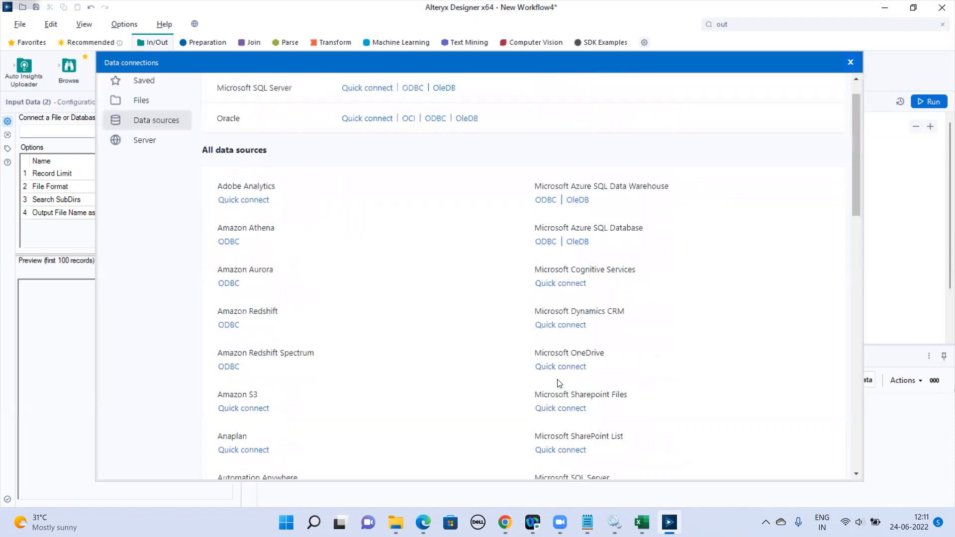
{"action": "scroll", "coordinate": [560, 384], "scroll_direction": "up", "scroll_amount": 1}
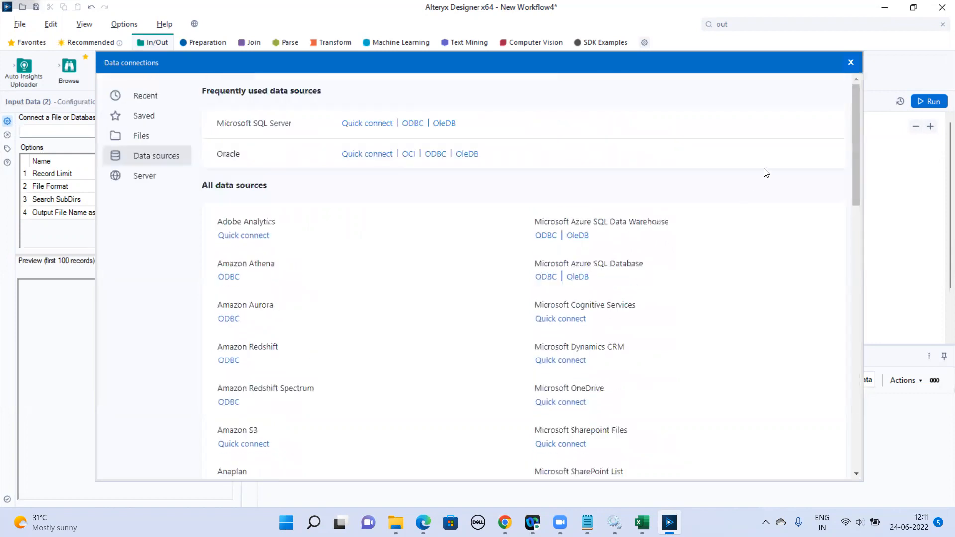
{"action": "left_click", "coordinate": [850, 62]}
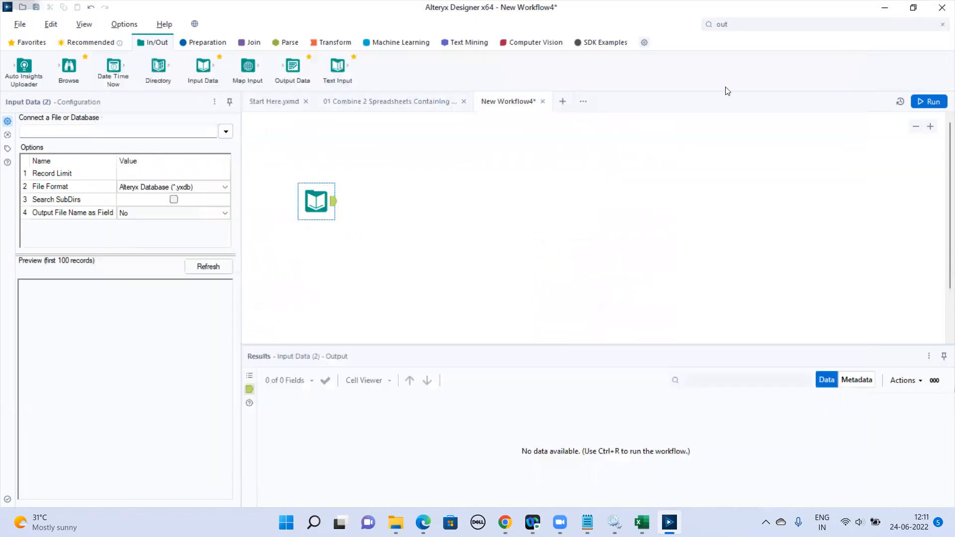
Try to connect the Input Data tool to the Input Excel file on the Desktop.
{"action": "left_click", "coordinate": [225, 131]}
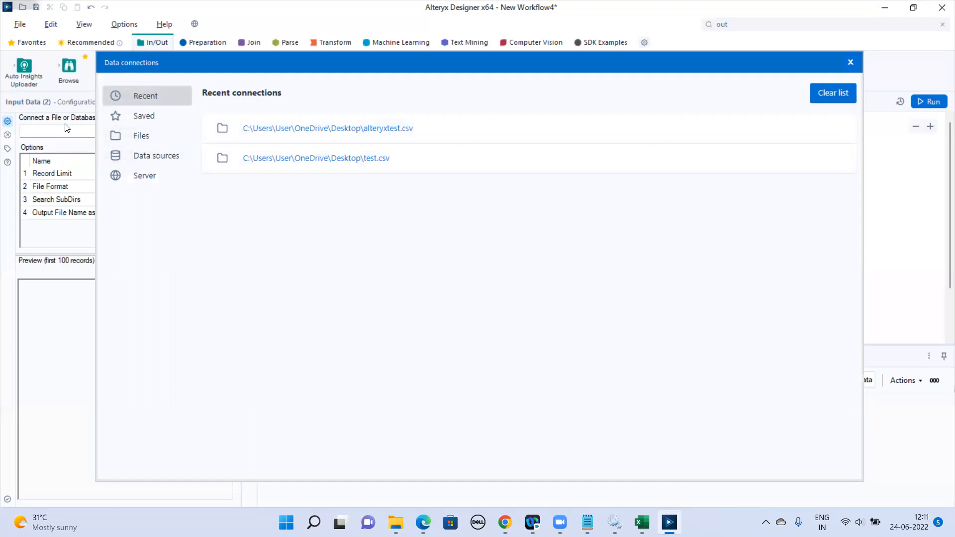
{"action": "left_click", "coordinate": [167, 122]}
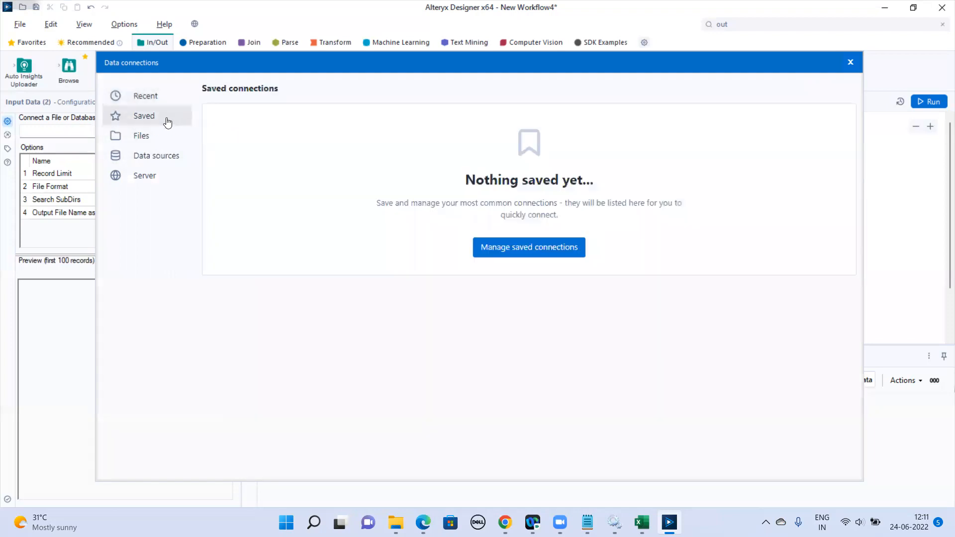
{"action": "left_click", "coordinate": [157, 142]}
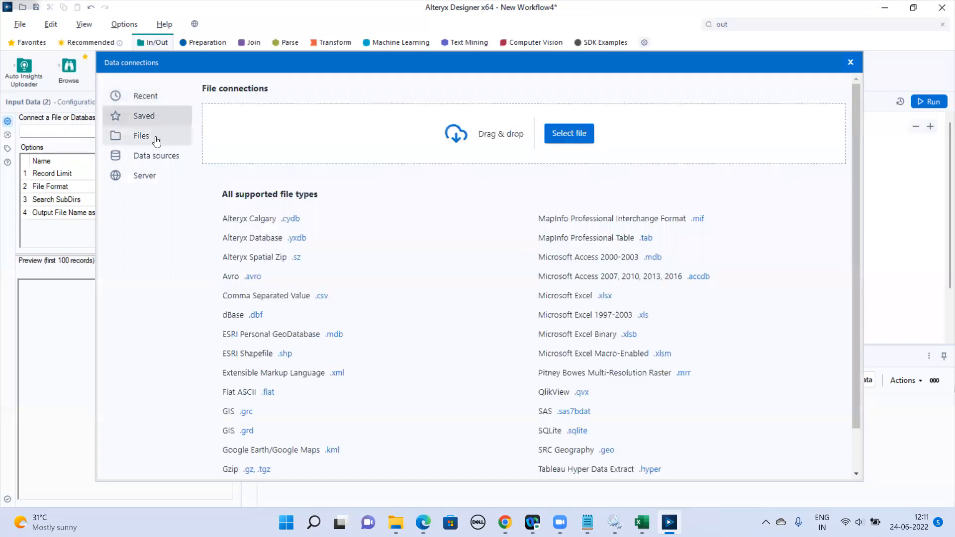
{"action": "left_click", "coordinate": [569, 138]}
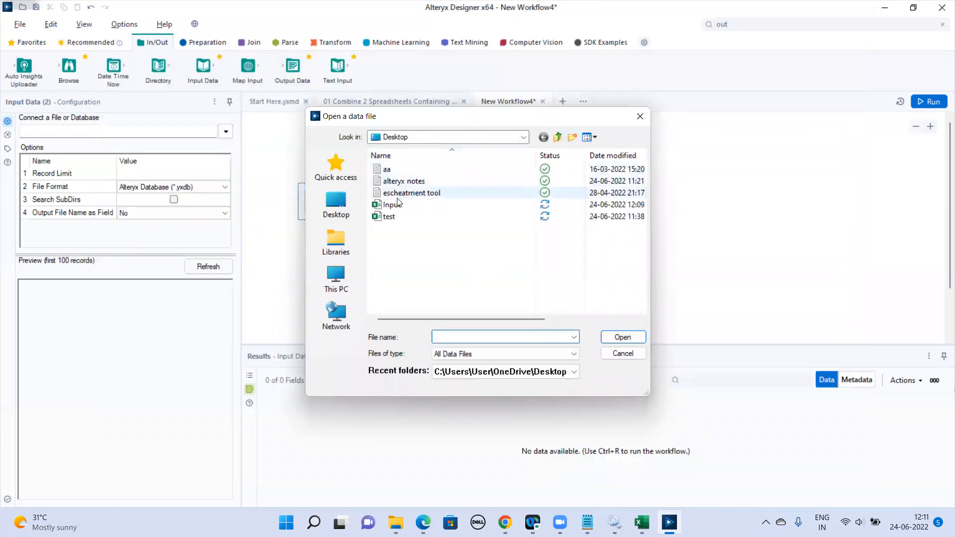
{"action": "left_click", "coordinate": [398, 205]}
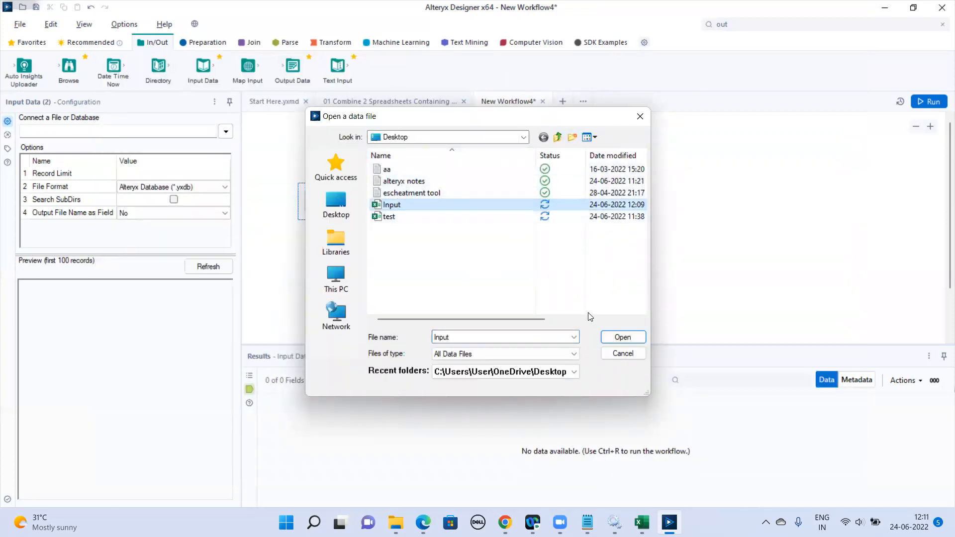
{"action": "left_click", "coordinate": [613, 340]}
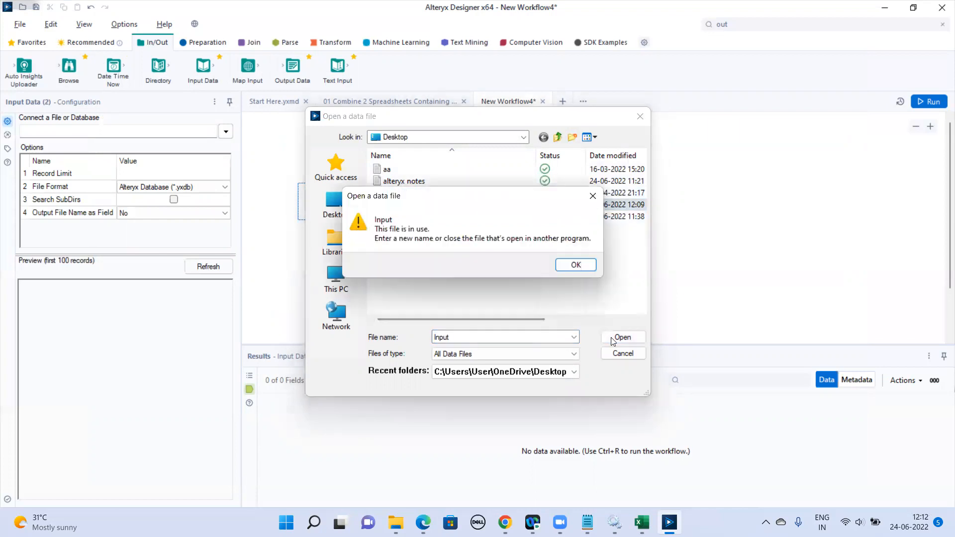
{"action": "left_click", "coordinate": [575, 265]}
Close the Input workbook in Excel and load its Sheet1 into the Input Data tool.
{"action": "left_click", "coordinate": [642, 522]}
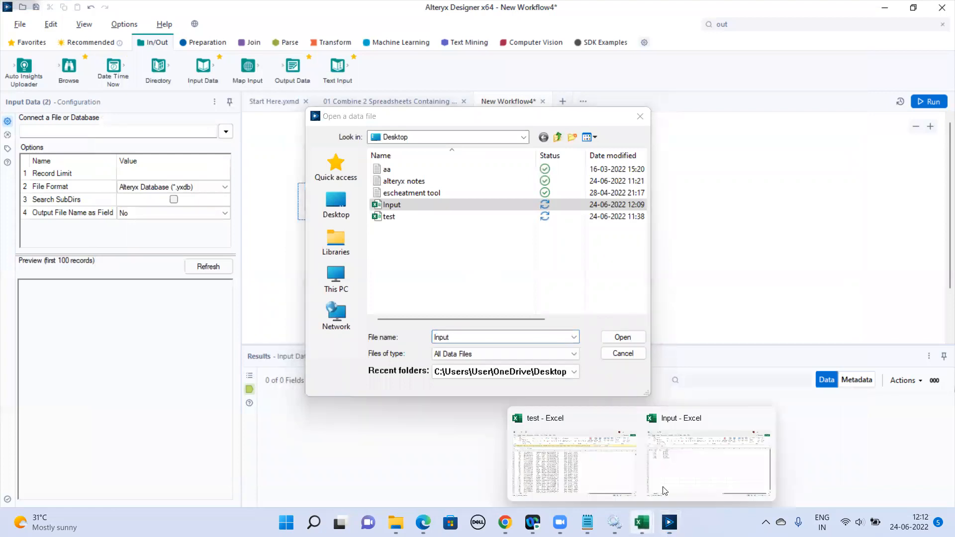
{"action": "left_click", "coordinate": [763, 418]}
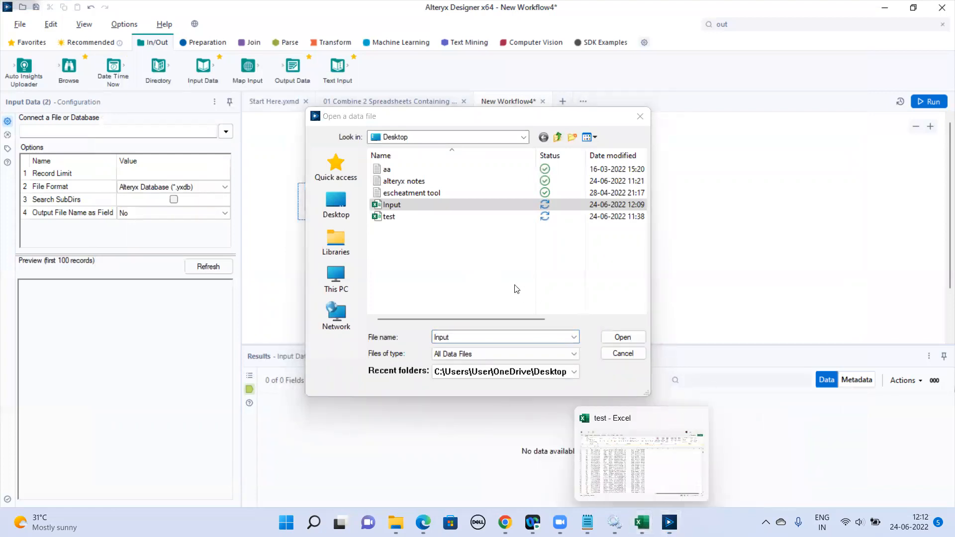
{"action": "left_click", "coordinate": [622, 338]}
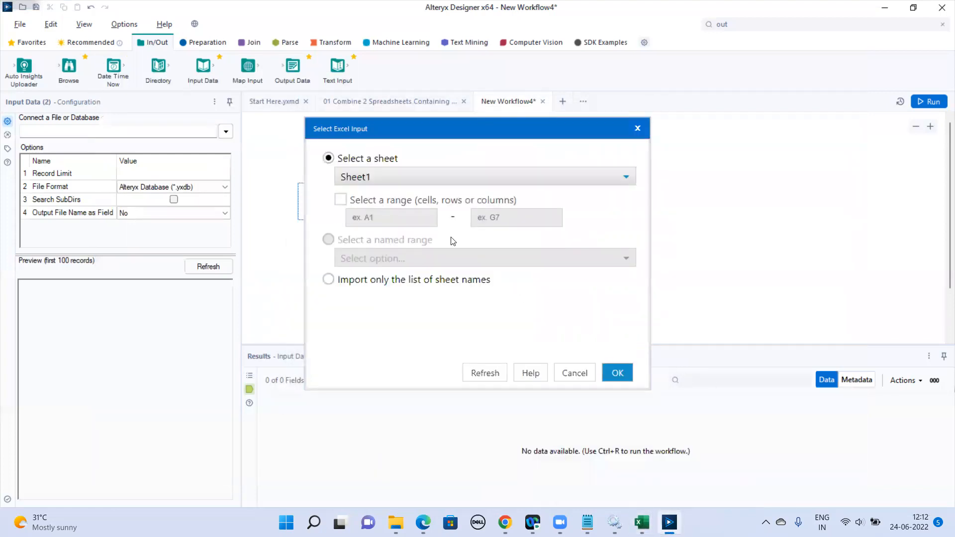
{"action": "left_click", "coordinate": [355, 182]}
{"action": "left_click", "coordinate": [355, 192]}
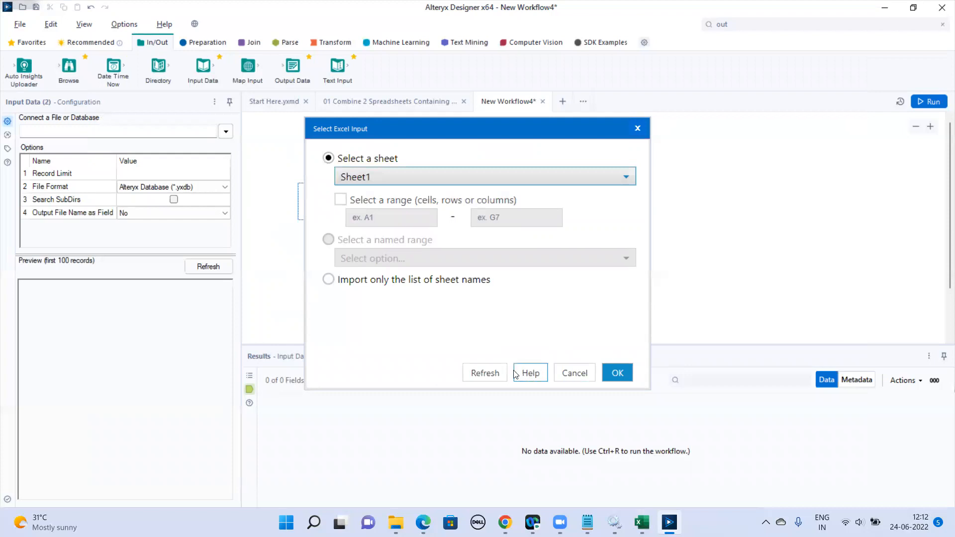
{"action": "left_click", "coordinate": [617, 374]}
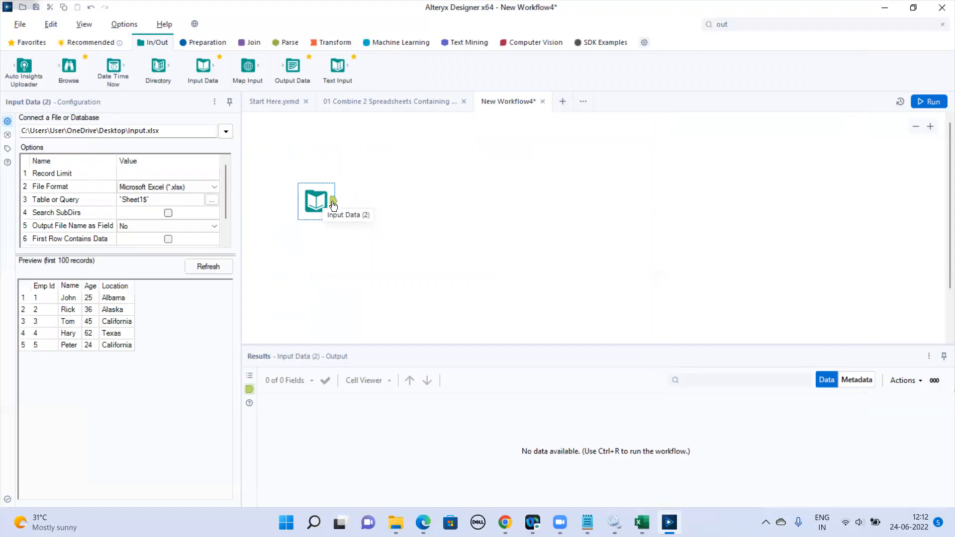
Run the workflow to read the records from Input.xlsx.
{"action": "left_click", "coordinate": [930, 101]}
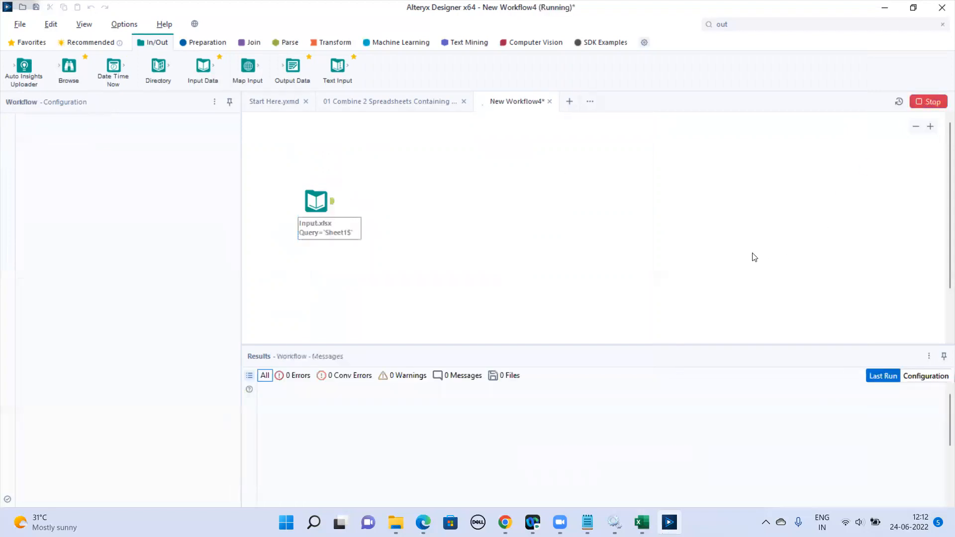
{"action": "left_click", "coordinate": [556, 286]}
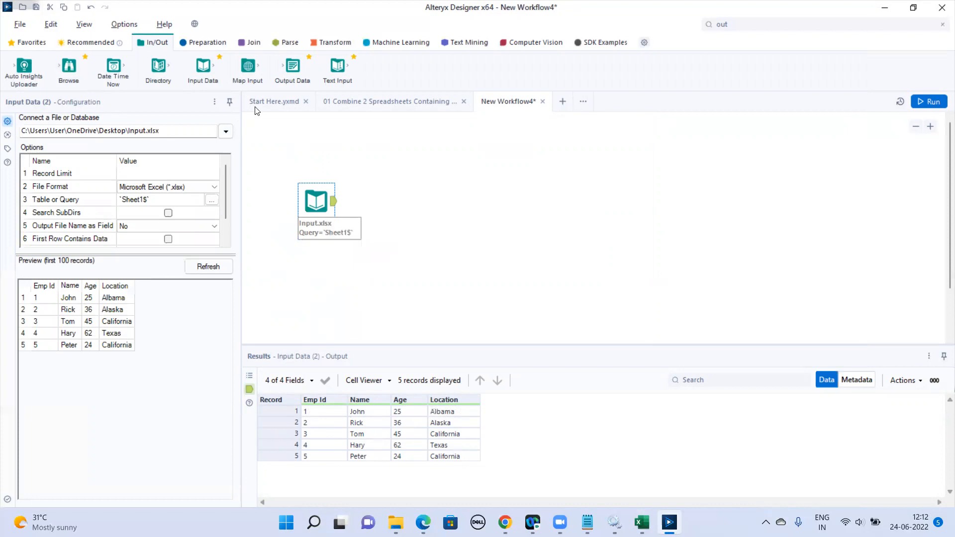
Add an Output Data tool connected to the Input Data tool, writing to Output as a Comma Separated Value file on the Desktop.
{"action": "left_click_drag", "start_coordinate": [293, 72], "coordinate": [435, 201]}
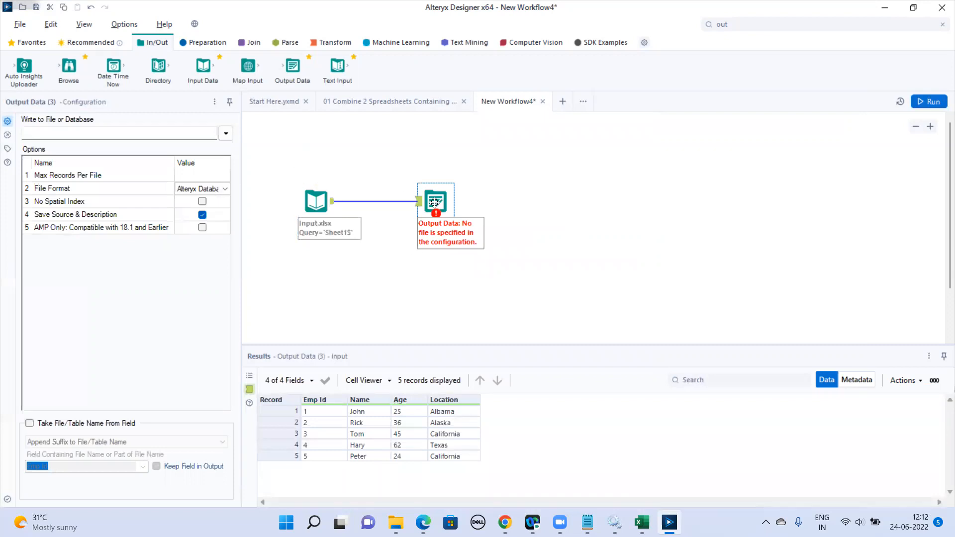
{"action": "left_click", "coordinate": [226, 134]}
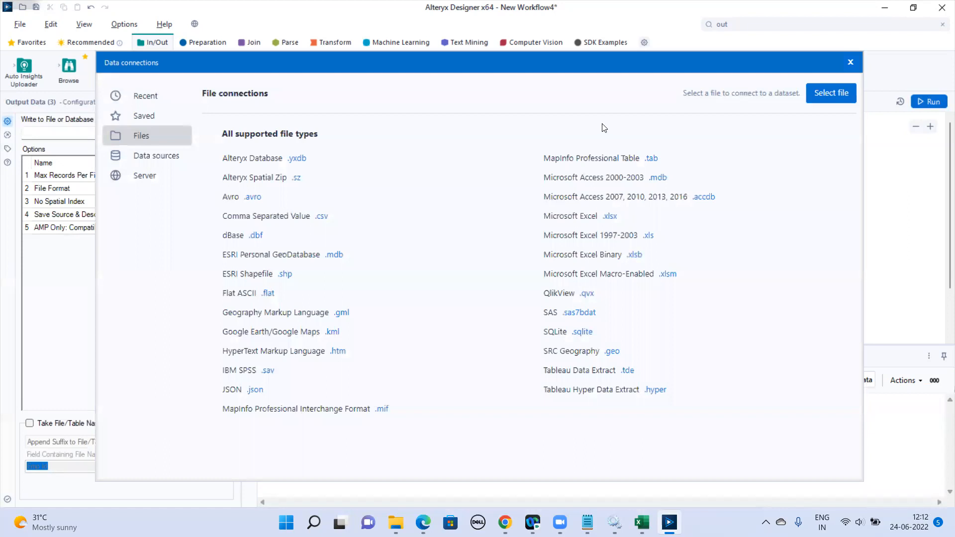
{"action": "left_click", "coordinate": [819, 97]}
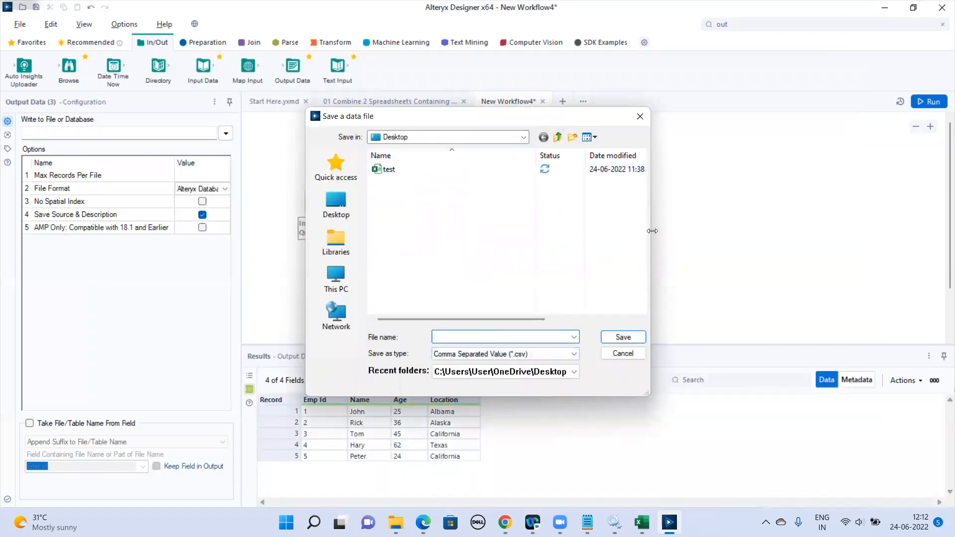
{"action": "type", "text": "Out"}
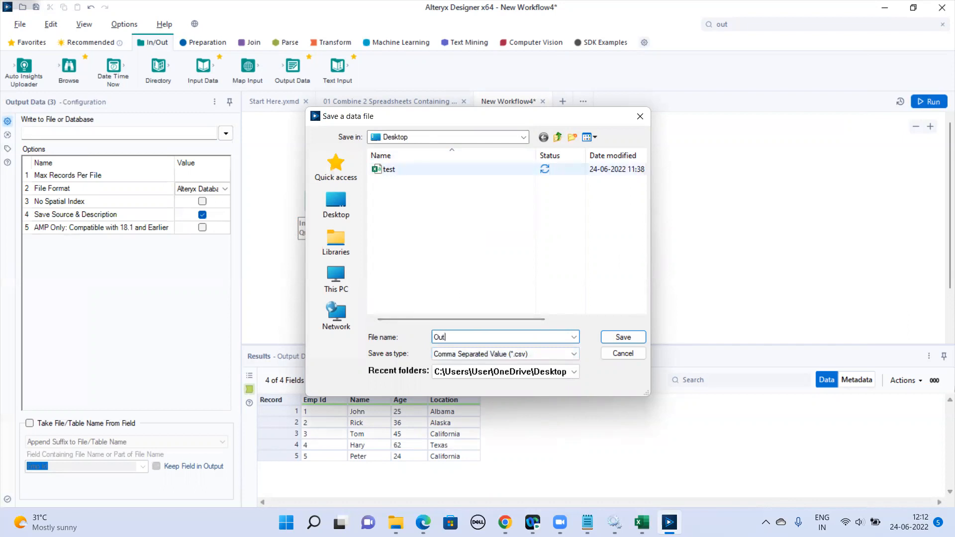
{"action": "type", "text": "put"}
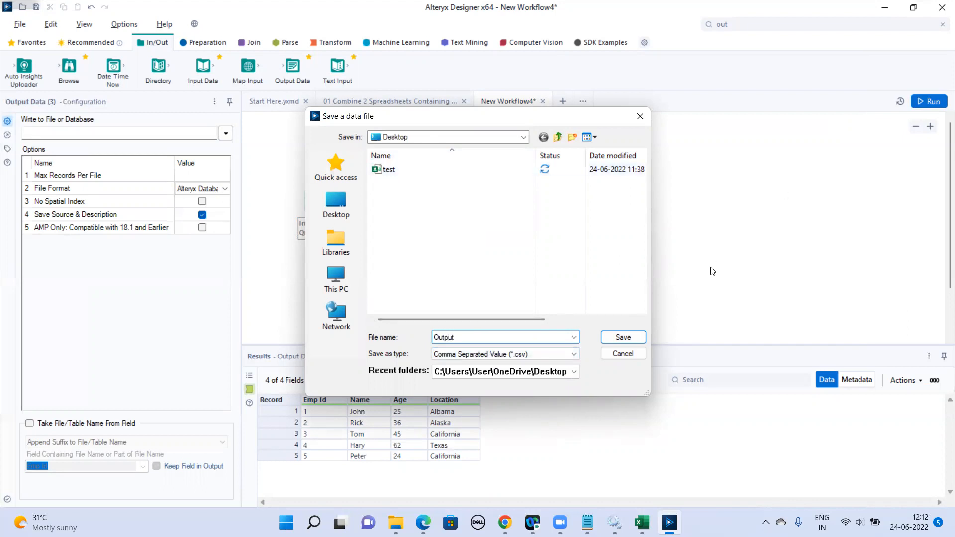
{"action": "left_click", "coordinate": [628, 337]}
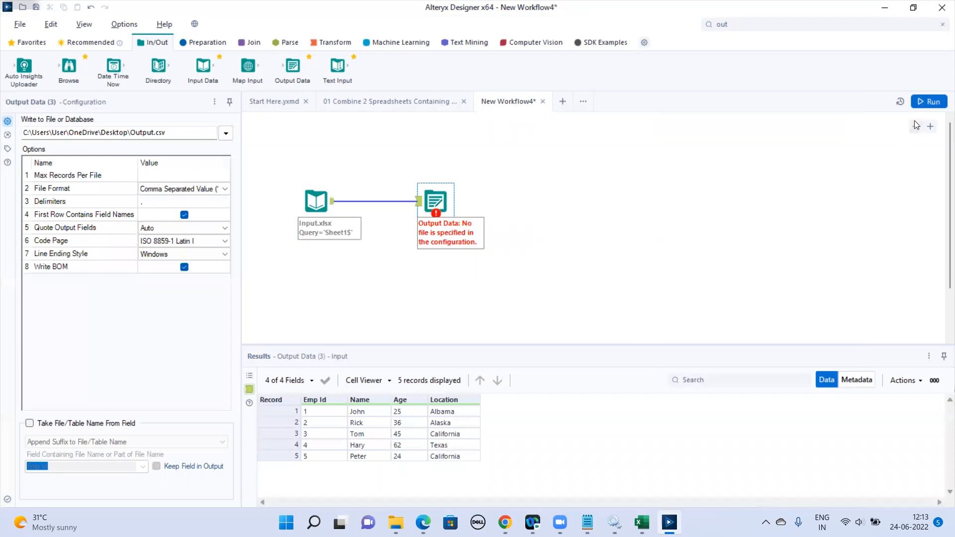
Run the workflow to write the CSV file, and compare the data at the input and output tools.
{"action": "left_click", "coordinate": [927, 99]}
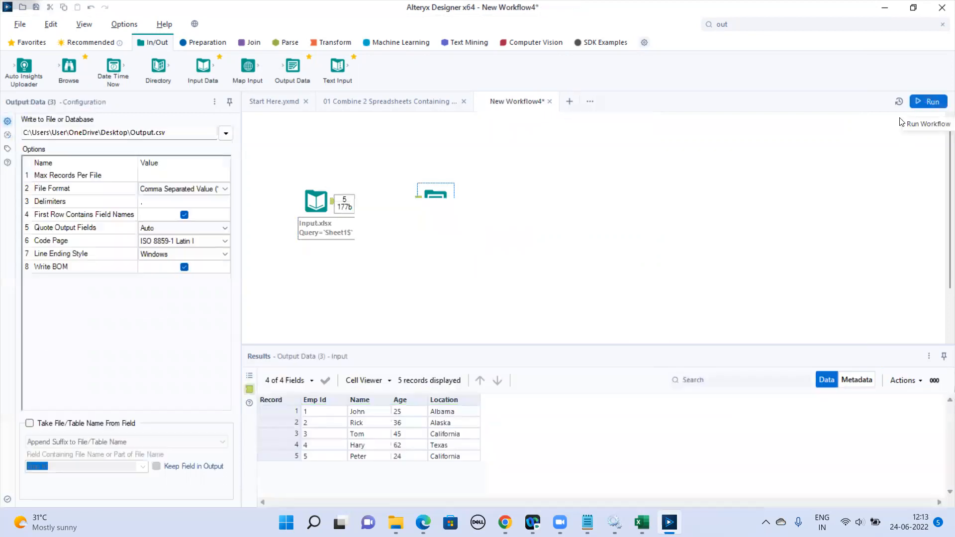
{"action": "left_click", "coordinate": [546, 287]}
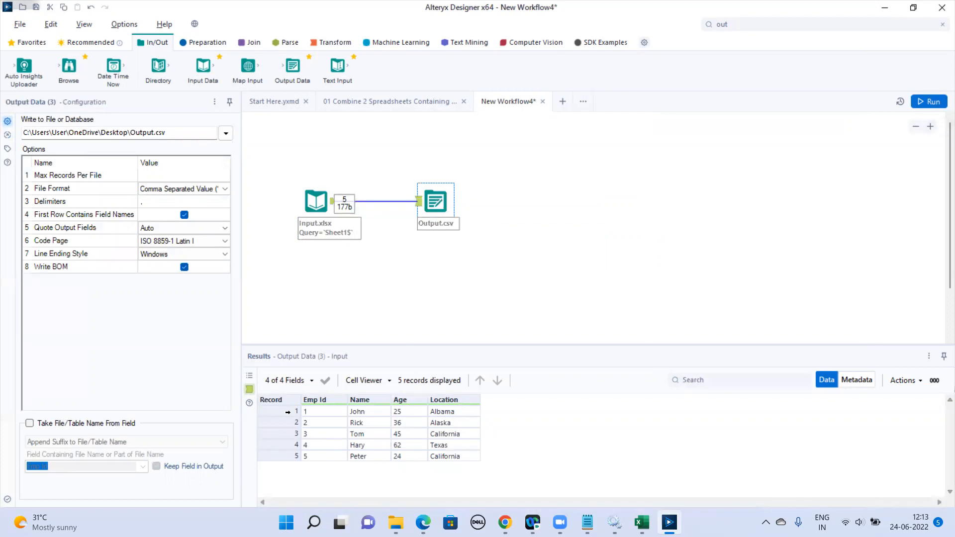
{"action": "left_click", "coordinate": [314, 201]}
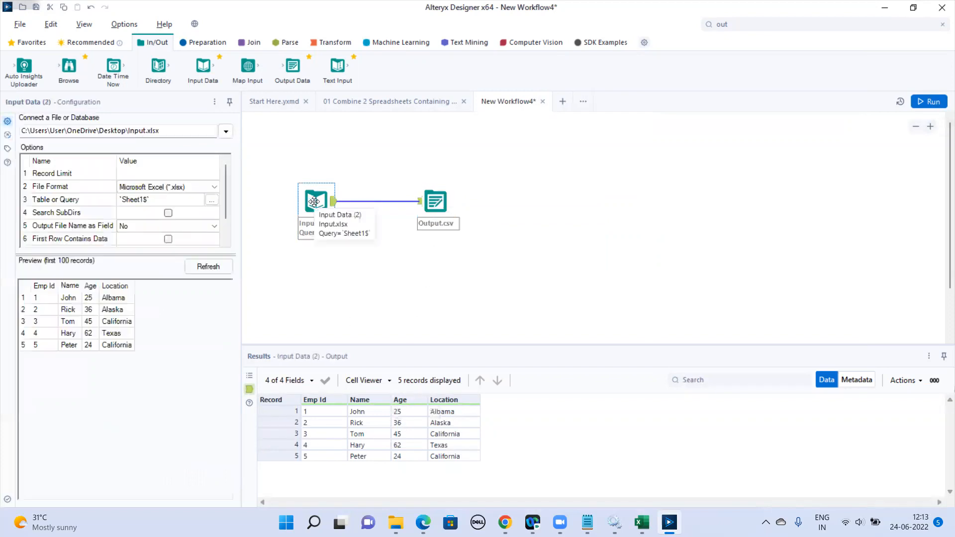
{"action": "left_click", "coordinate": [430, 202]}
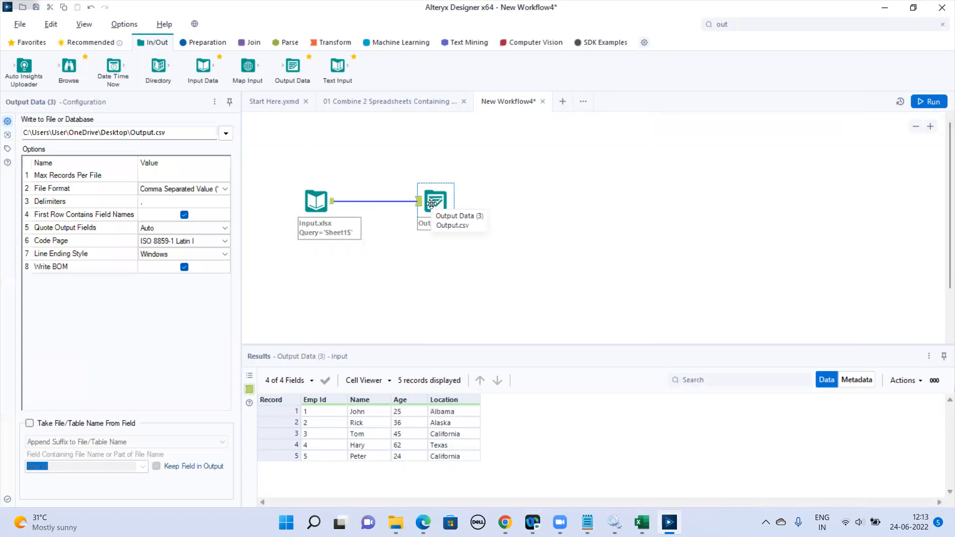
Open the Output file from the desktop in Excel to check its records, and return to Alteryx Designer.
{"action": "key", "text": "super+d"}
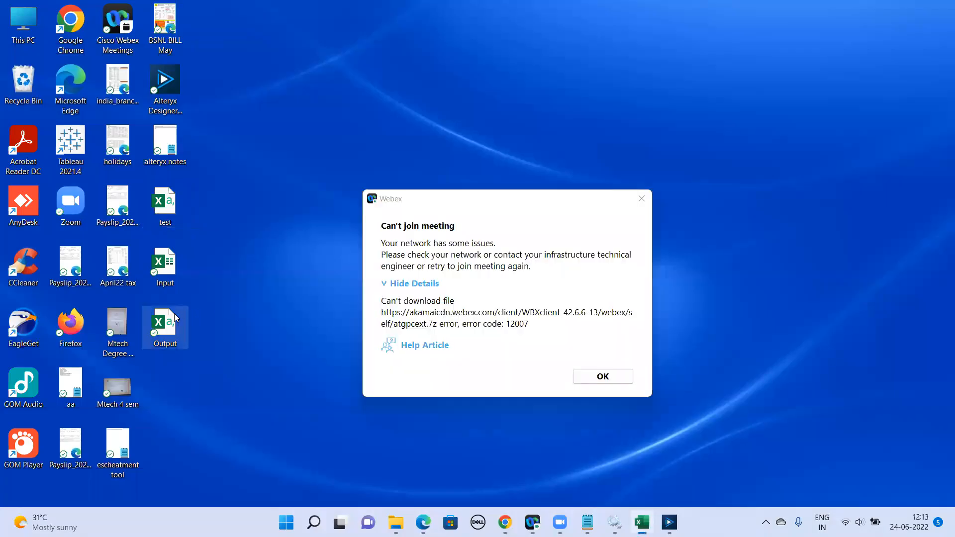
{"action": "left_click", "coordinate": [609, 375]}
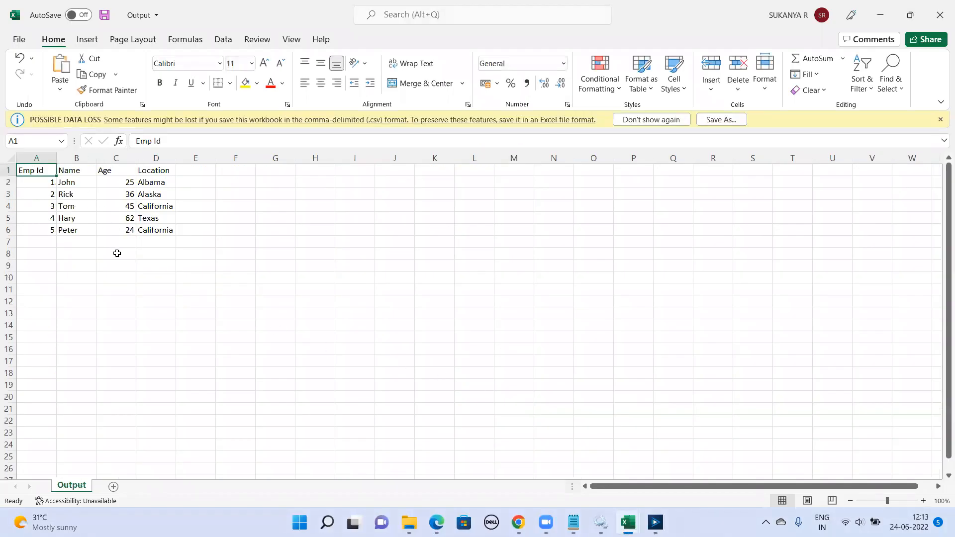
{"action": "left_click", "coordinate": [656, 522]}
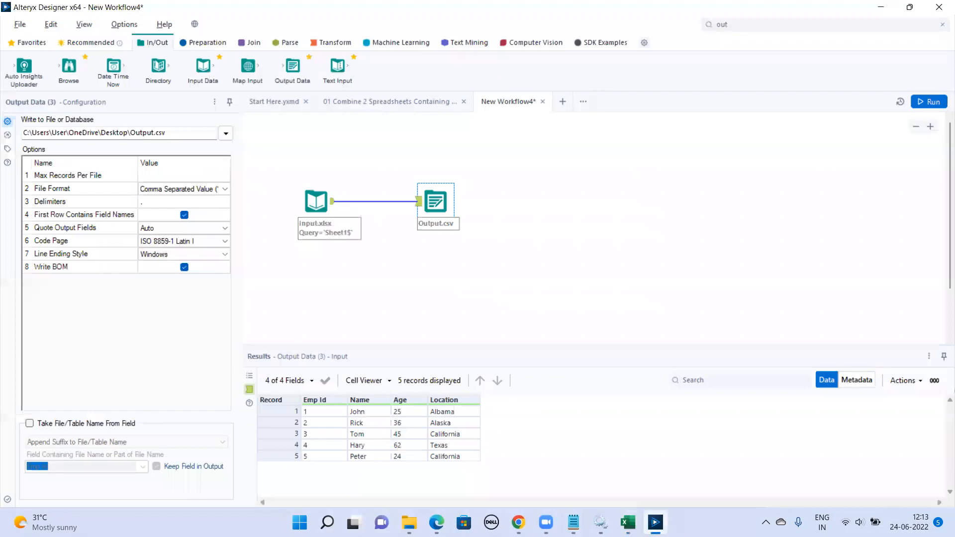
Review the configuration options of the Input Data and Output Data tools, opening Max Records Per File for editing.
{"action": "left_click", "coordinate": [317, 200]}
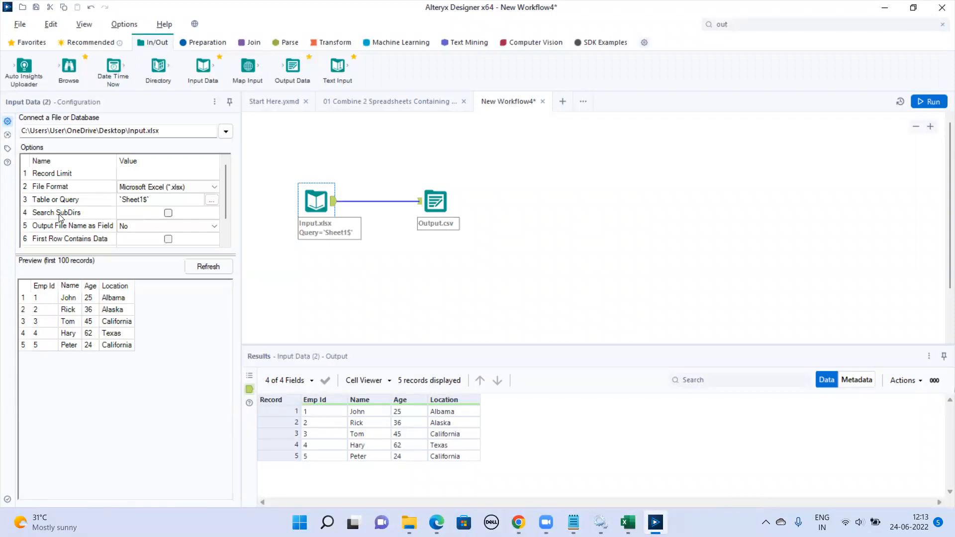
{"action": "left_click", "coordinate": [438, 231]}
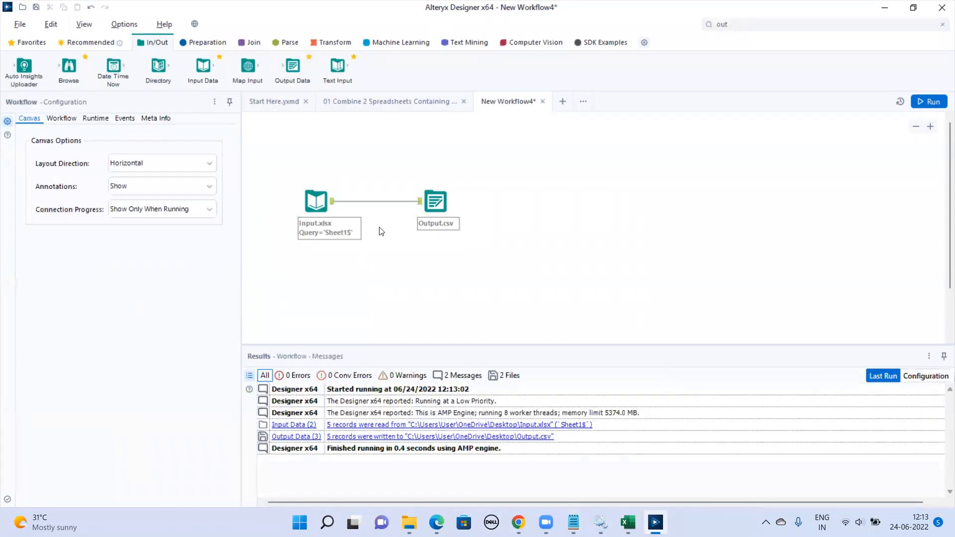
{"action": "left_click", "coordinate": [437, 201]}
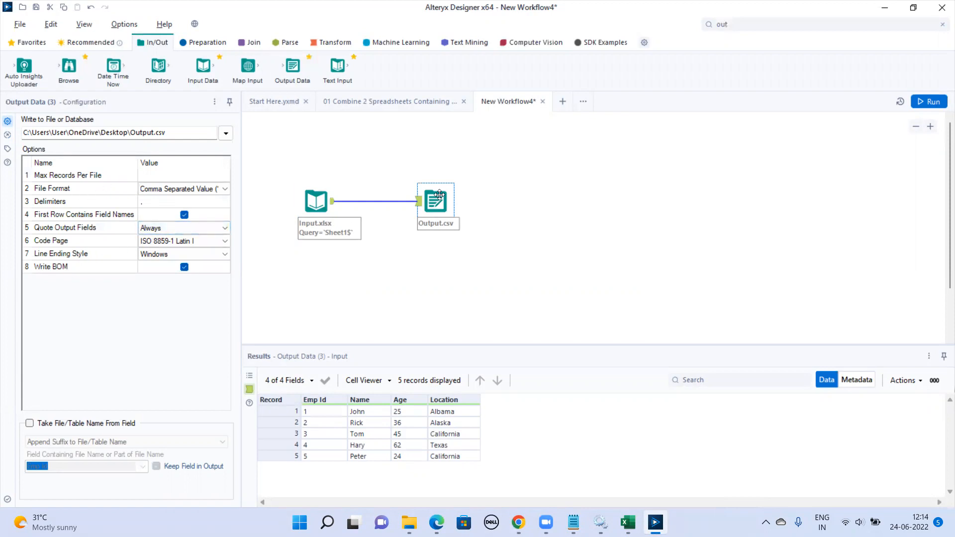
{"action": "left_click", "coordinate": [182, 177]}
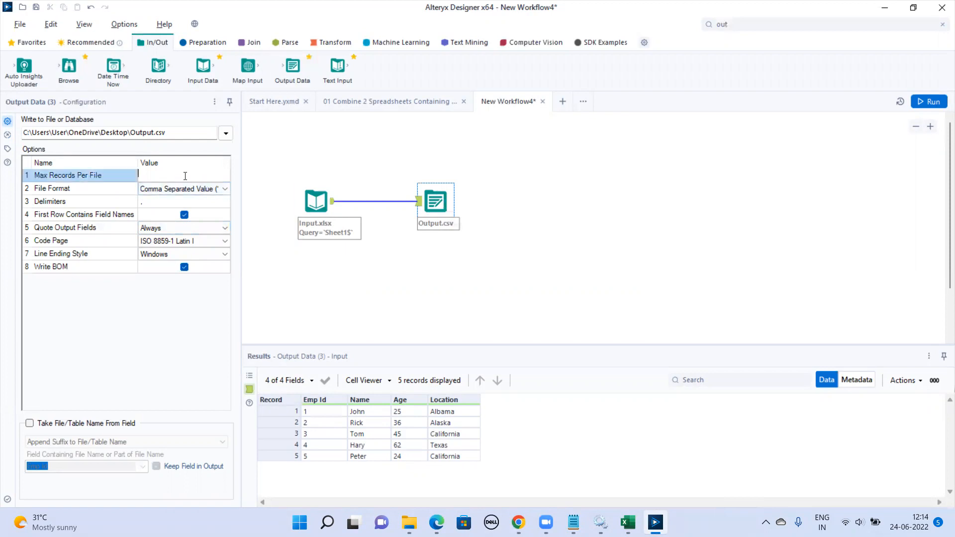